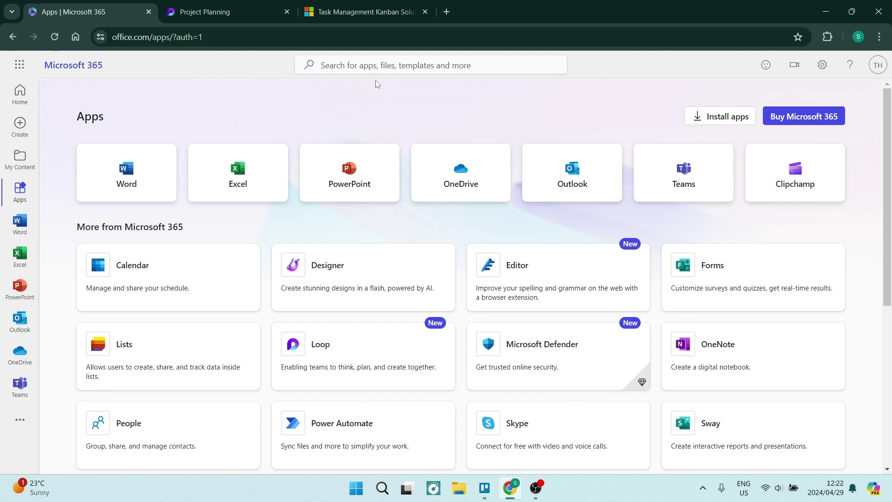
Start a Microsoft 365 search to look up the Loop app.
left_click(366, 63)
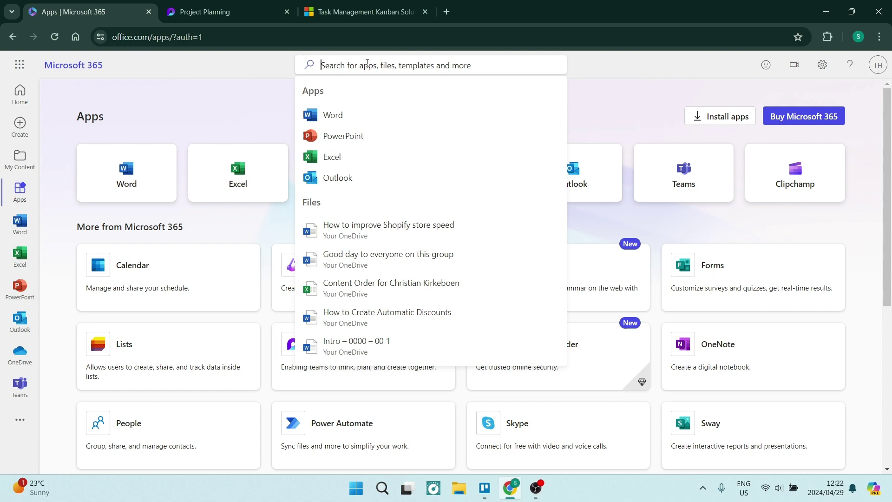
Search for 'loop' and switch to the already open Microsoft Loop page.
type("loop")
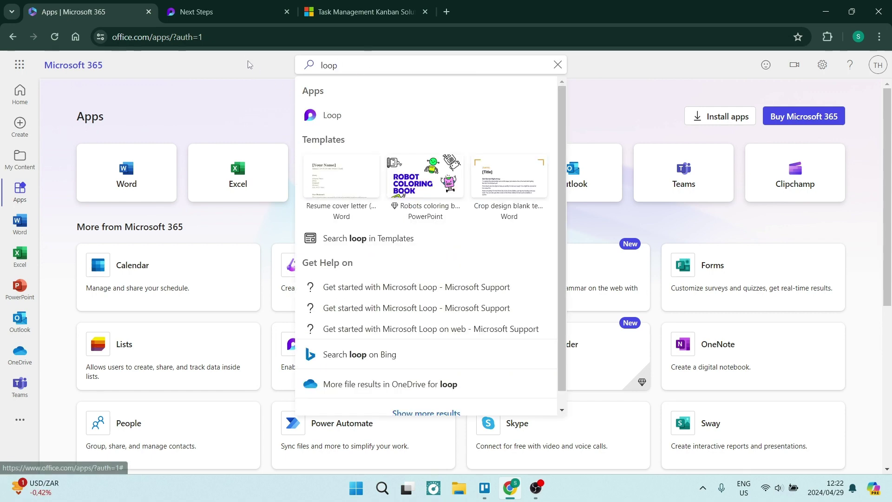
left_click(230, 11)
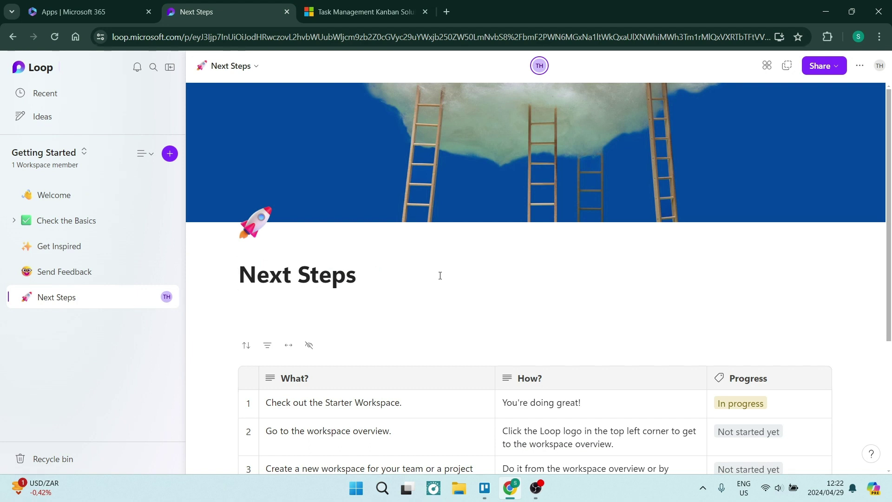
scroll(413, 263, "down", 2)
scroll(407, 264, "up", 2)
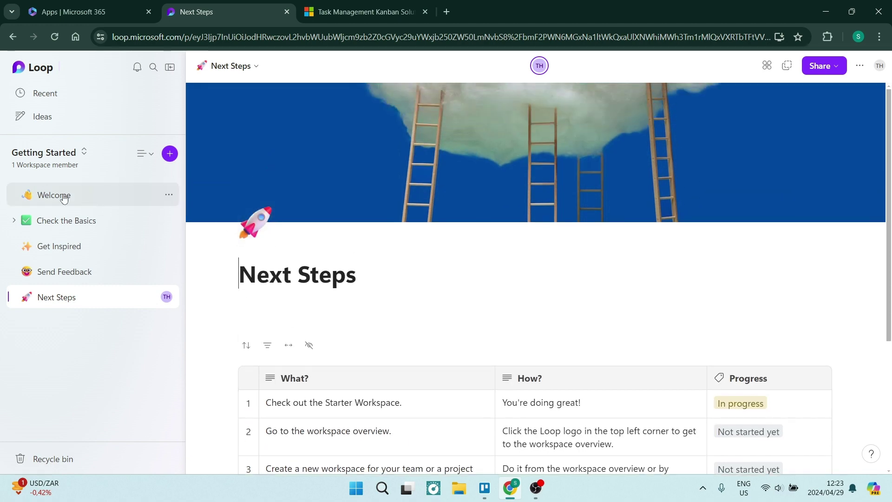
Browse the Welcome, Check the Basics, Get Inspired, Send Feedback and Next Steps pages, then return to the overview.
left_click(88, 197)
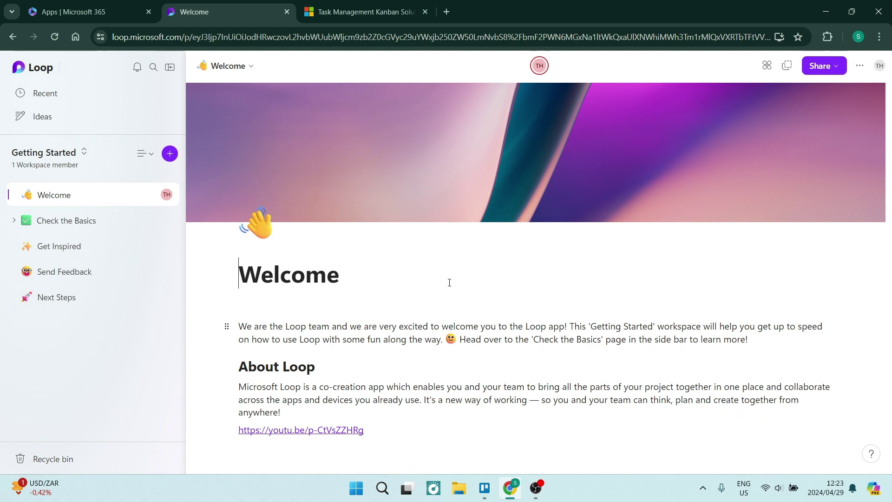
left_click(97, 227)
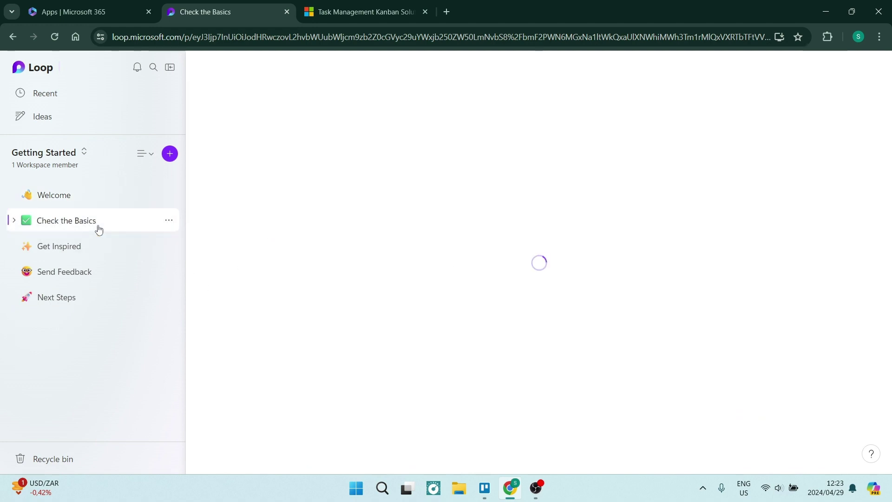
left_click(106, 246)
left_click(108, 274)
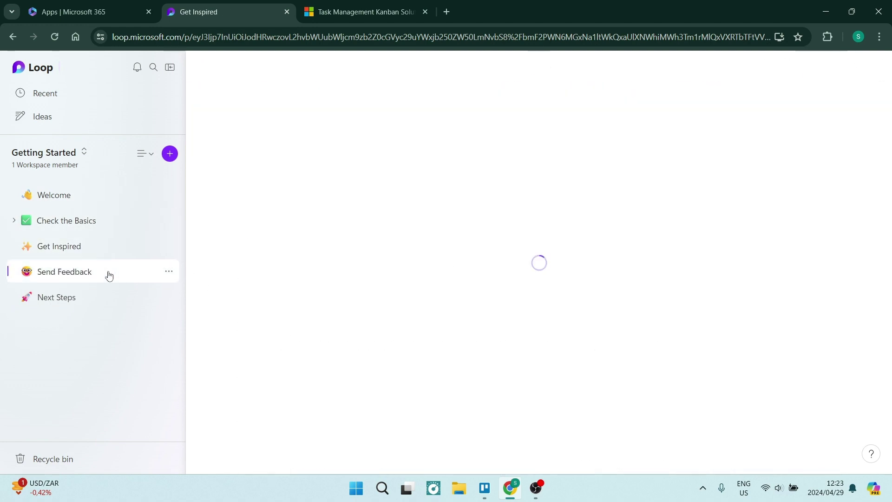
left_click(103, 308)
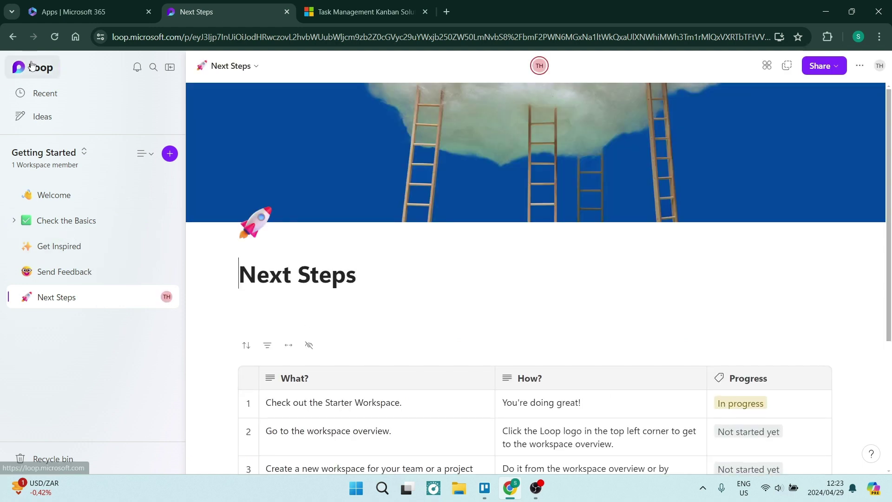
left_click(40, 71)
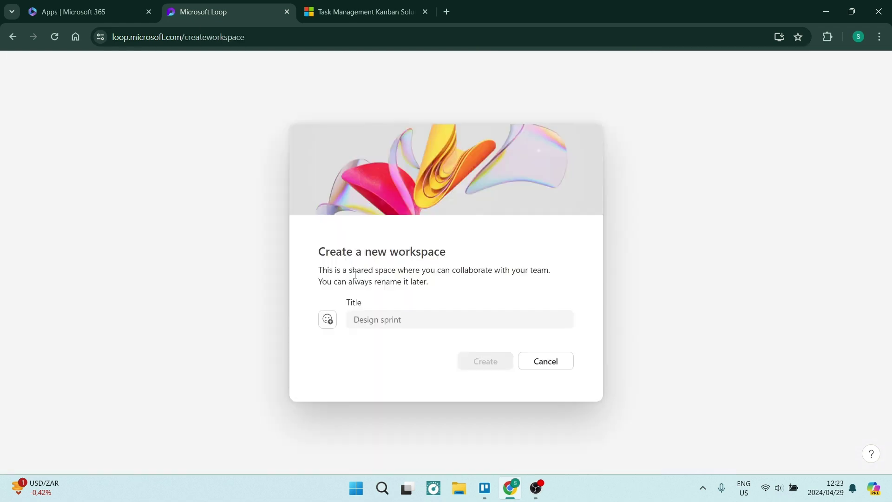
Enter 'HowtoHarbor' as the new workspace title and create the workspace.
left_click(418, 317)
type("HowtoHarbor")
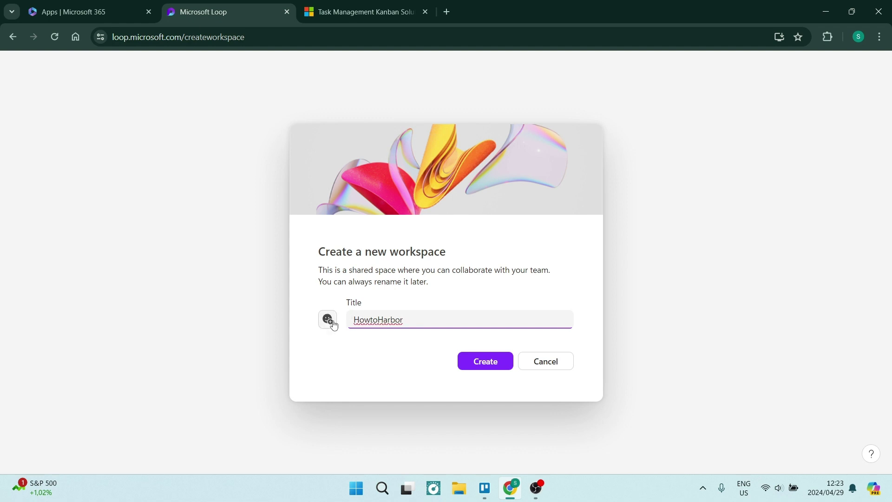
left_click(484, 361)
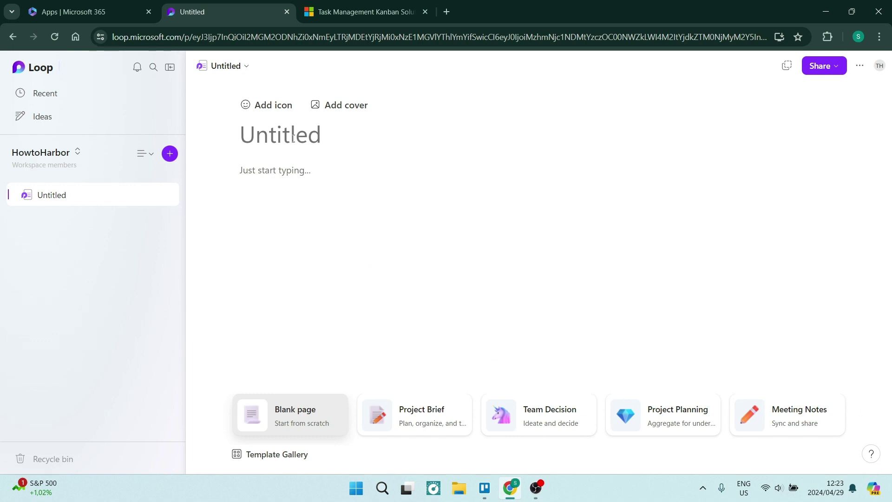
Rename the Untitled page to 'Video Production' and move into the page body.
type("Video")
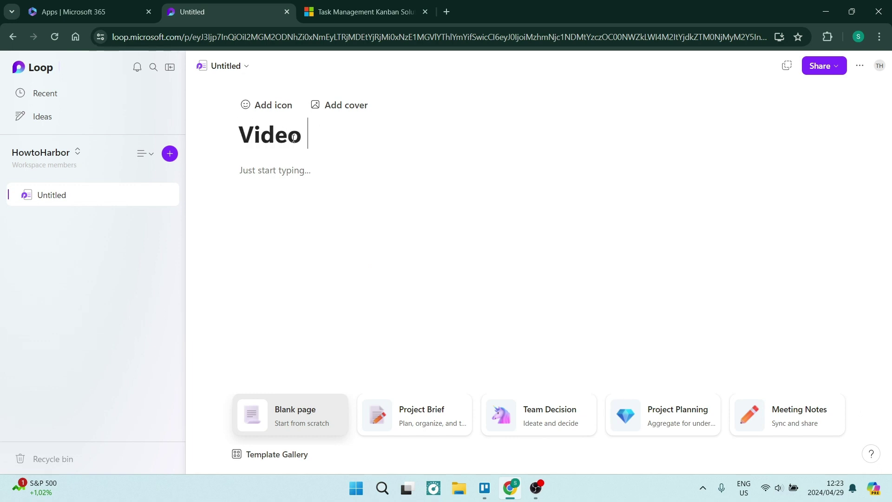
type(" Production")
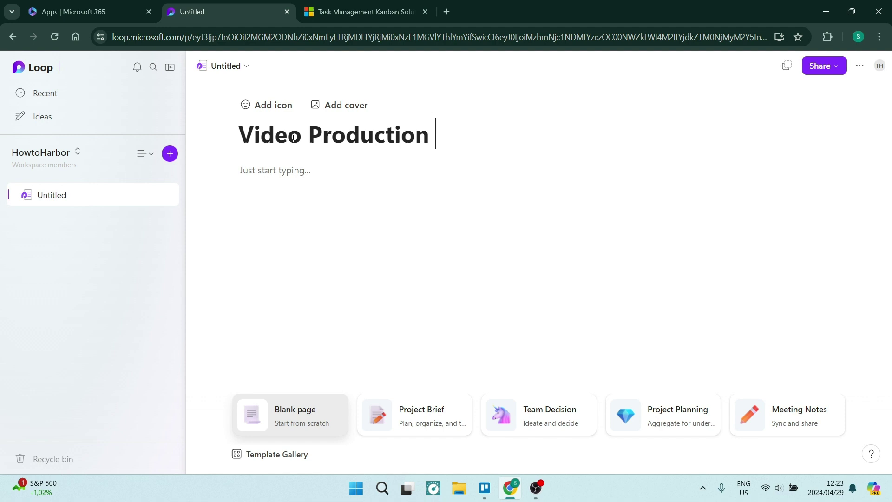
key("Return")
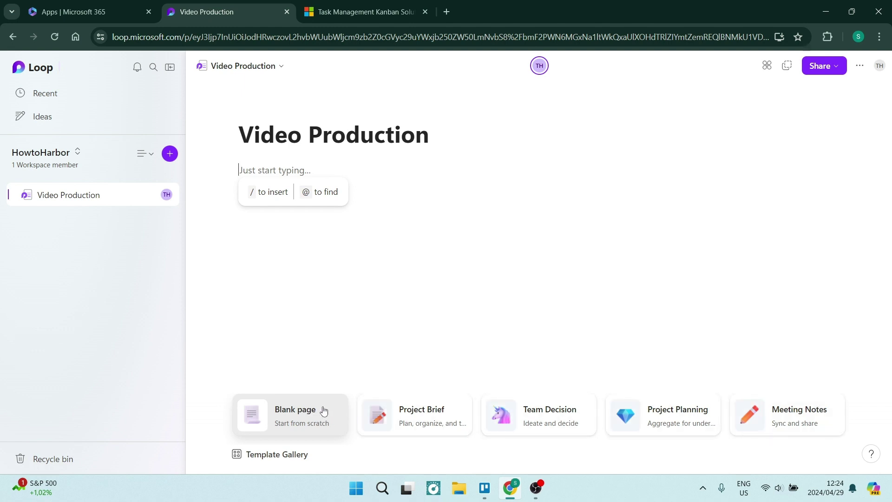
Preview the Project Planning template in the Template Gallery and apply it to the page.
left_click(261, 453)
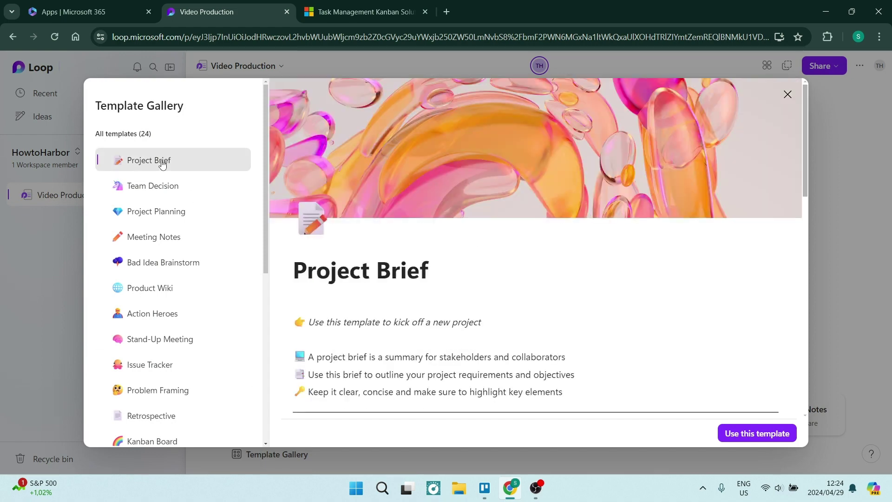
scroll(158, 191, "down", 2)
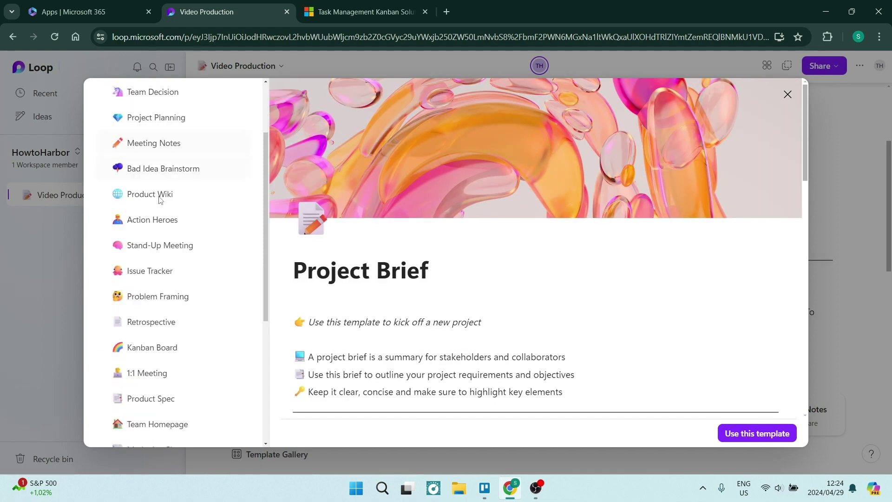
scroll(160, 199, "down", 5)
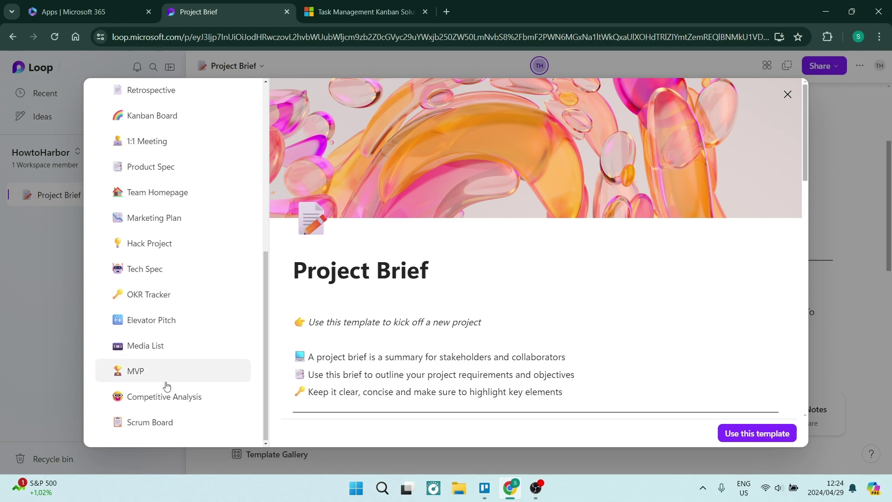
scroll(166, 386, "up", 7)
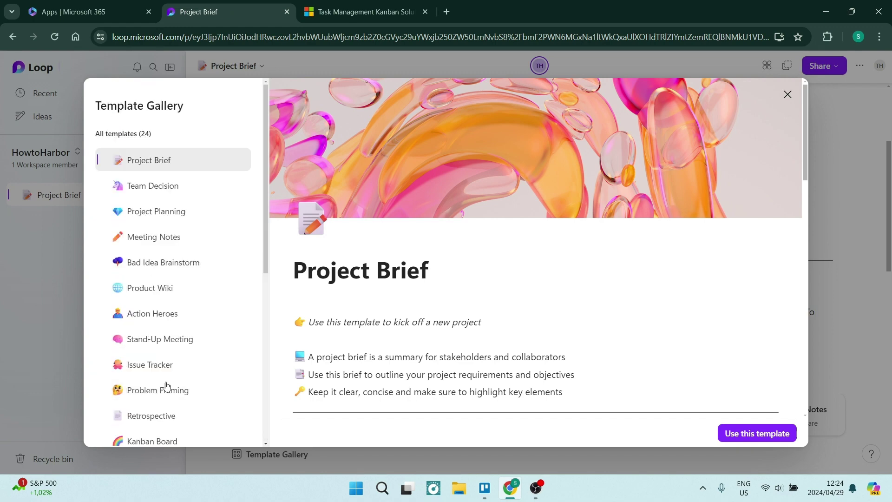
left_click(157, 217)
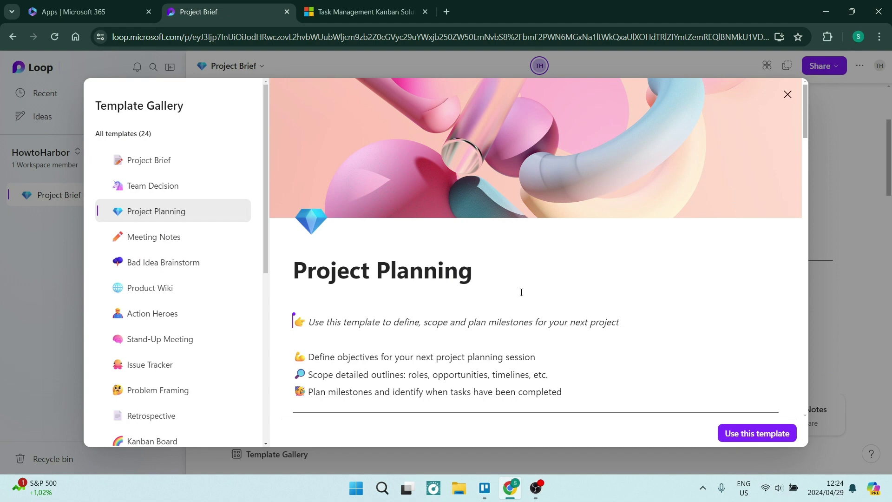
scroll(519, 273, "down", 3)
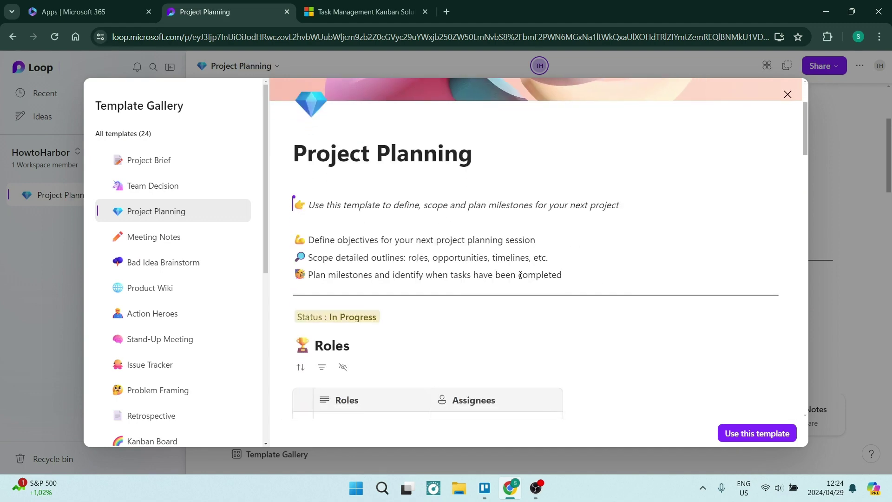
scroll(469, 201, "down", 6)
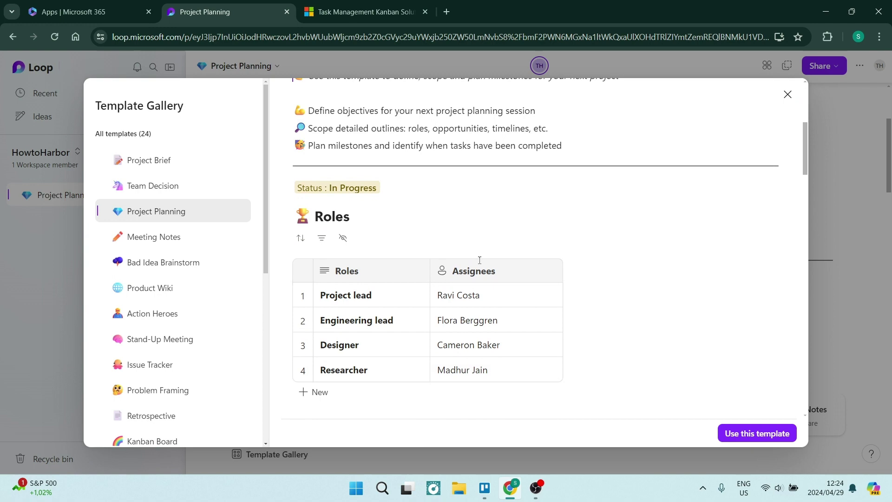
scroll(478, 264, "down", 10)
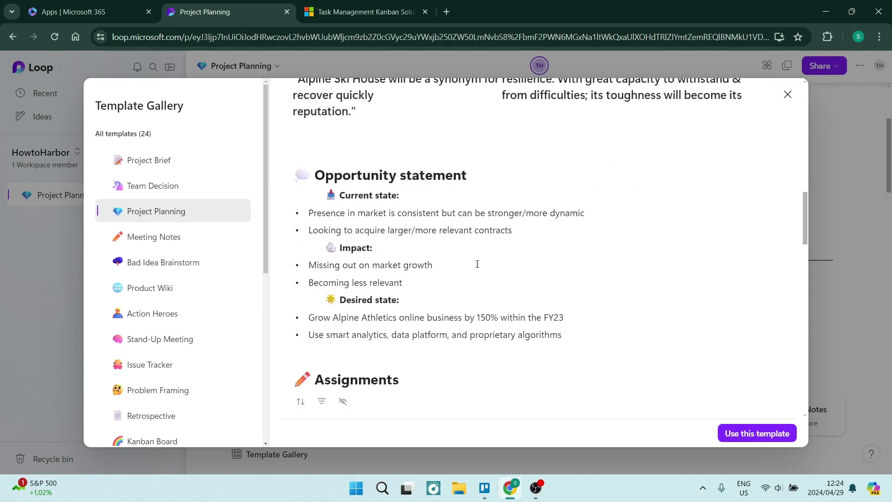
scroll(478, 264, "down", 10)
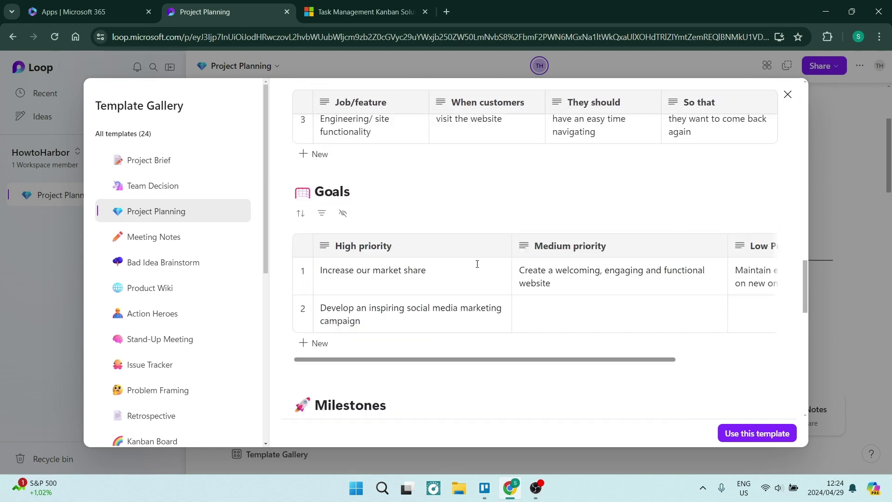
scroll(479, 268, "down", 3)
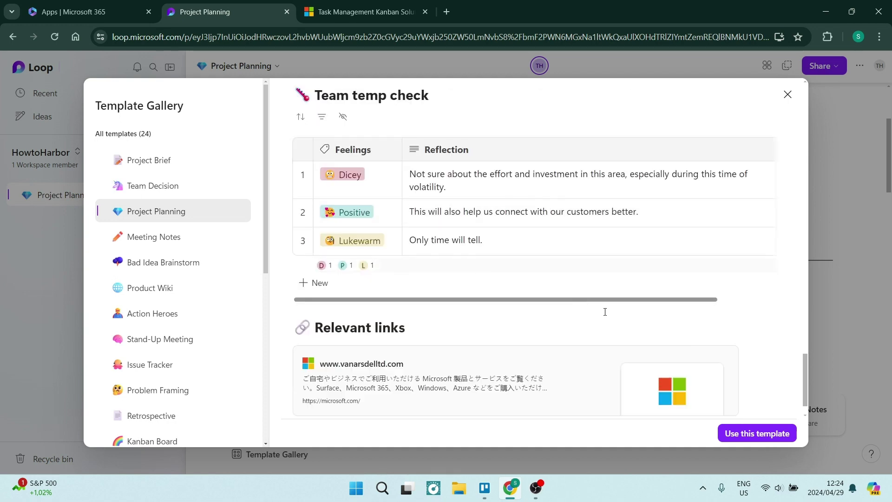
left_click(749, 439)
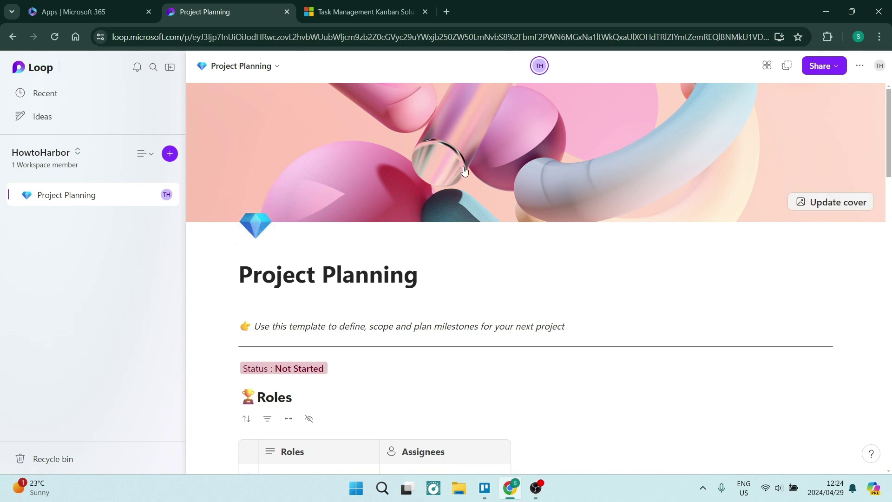
Replace the 'Project Planning' page title with 'HowtoHarbor'.
scroll(490, 280, "down", 3)
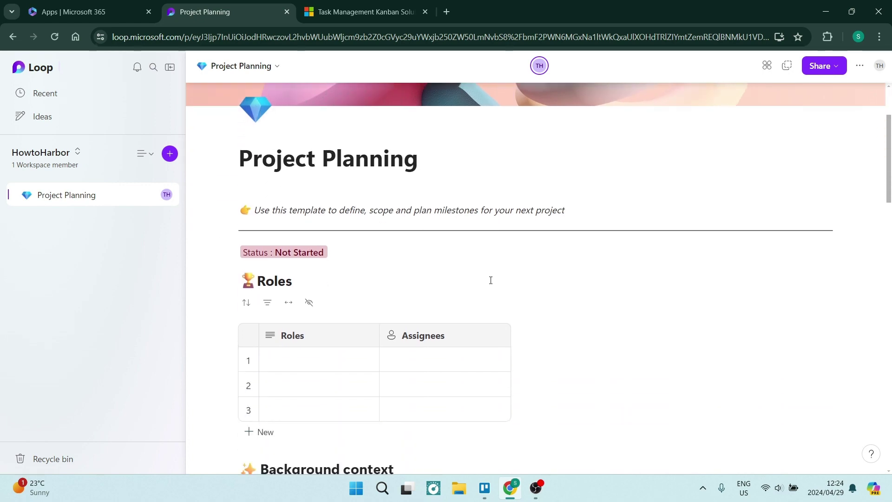
left_click(408, 149)
triple_click(397, 160)
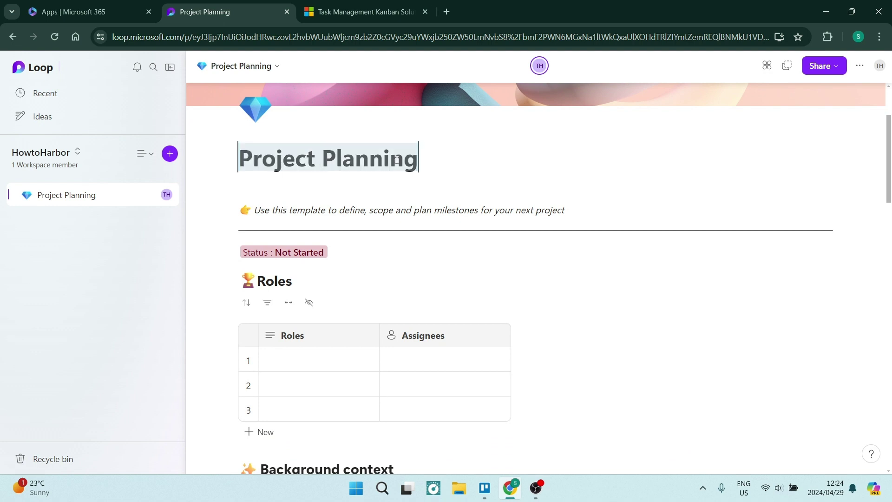
type("Howto")
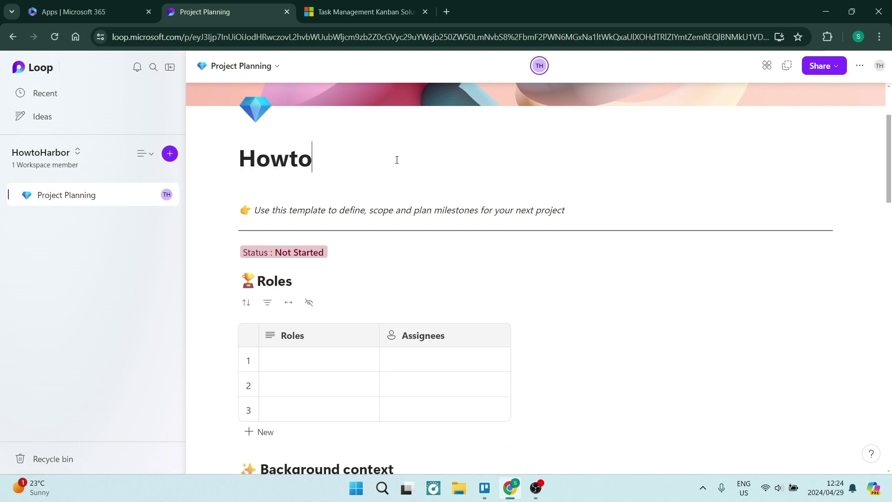
type("Harbor")
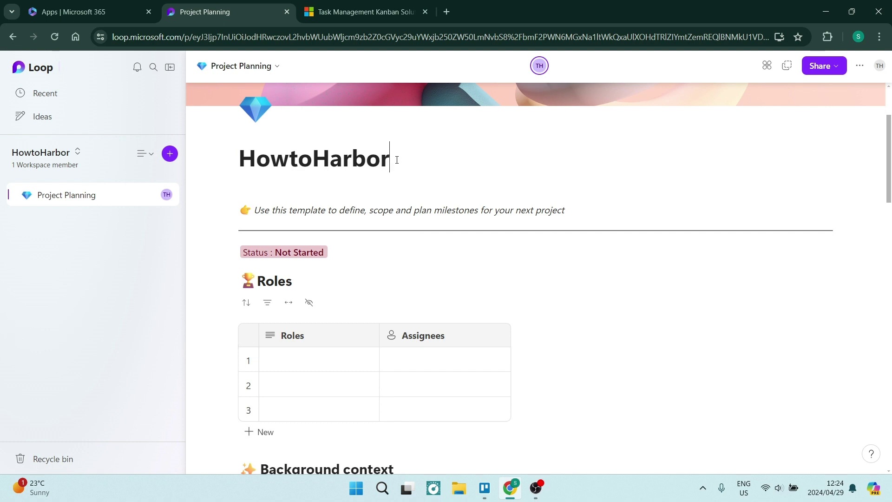
Add a 'Video Production' line below the template's intro sentence.
triple_click(380, 214)
key("Right")
key("Return")
type("V")
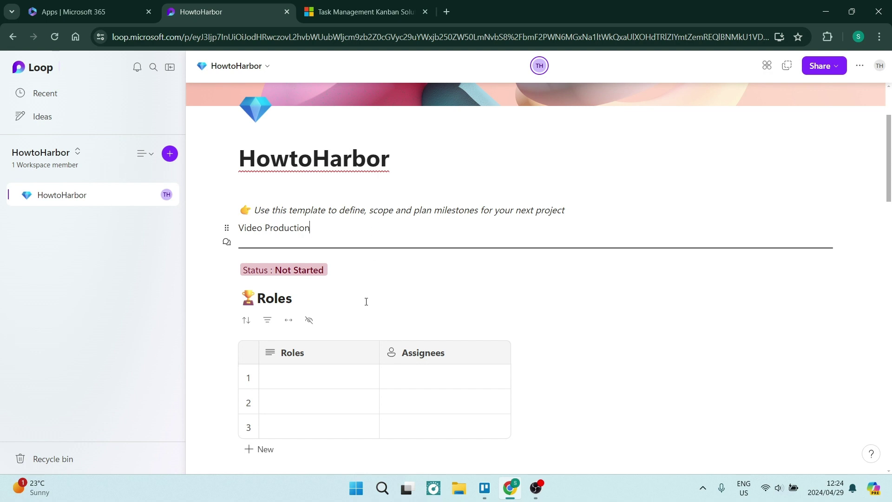
Review the template sections down the page, opening and dismissing the first role's people list.
scroll(340, 293, "down", 3)
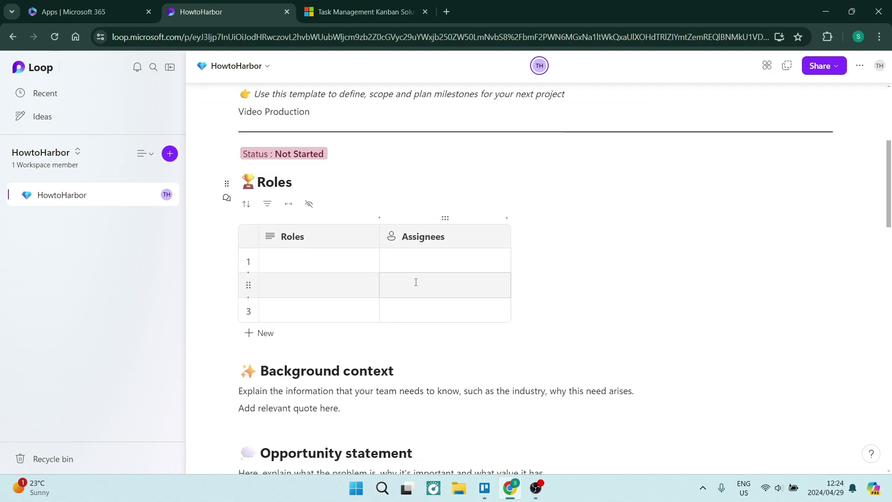
left_click(444, 260)
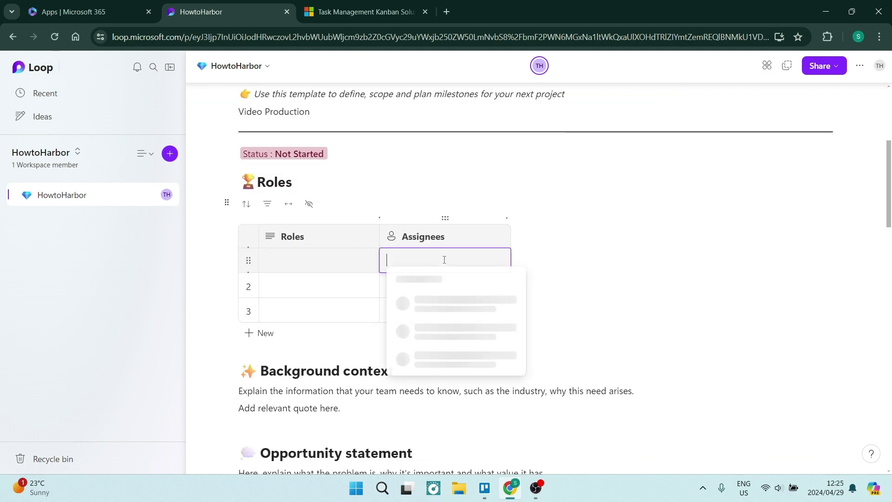
left_click(587, 281)
scroll(445, 317, "down", 2)
scroll(445, 317, "down", 3)
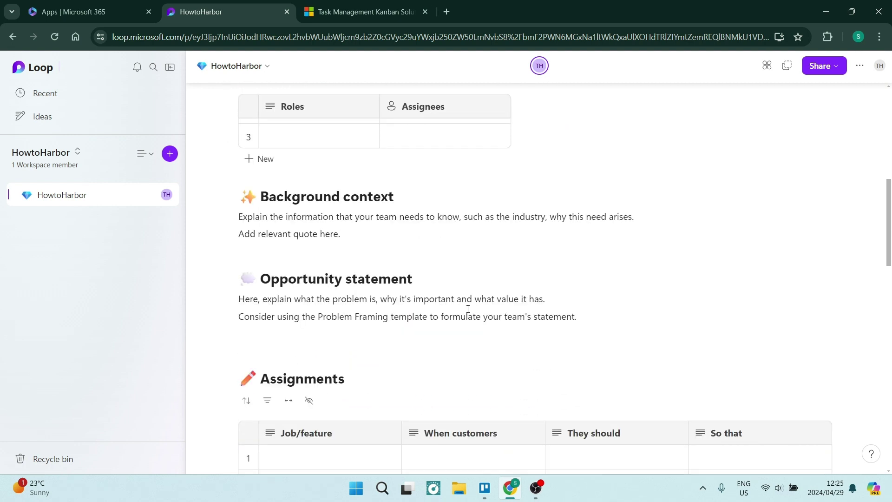
scroll(371, 239, "down", 10)
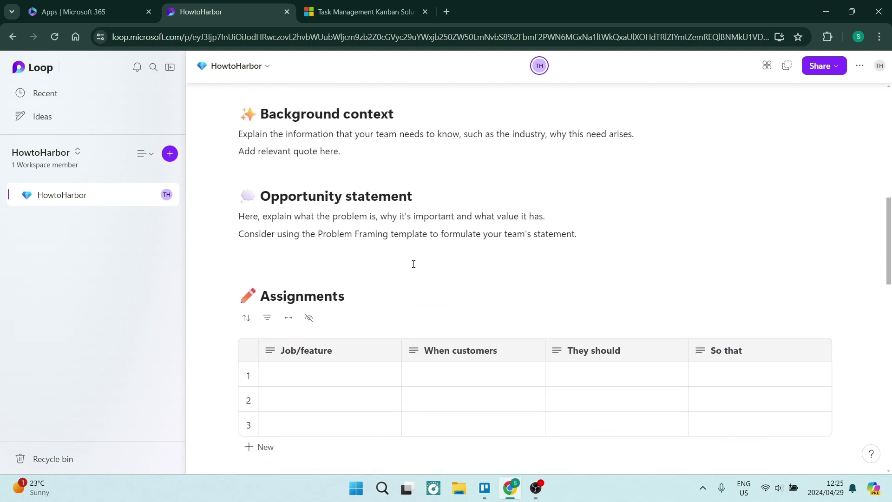
scroll(395, 349, "down", 1)
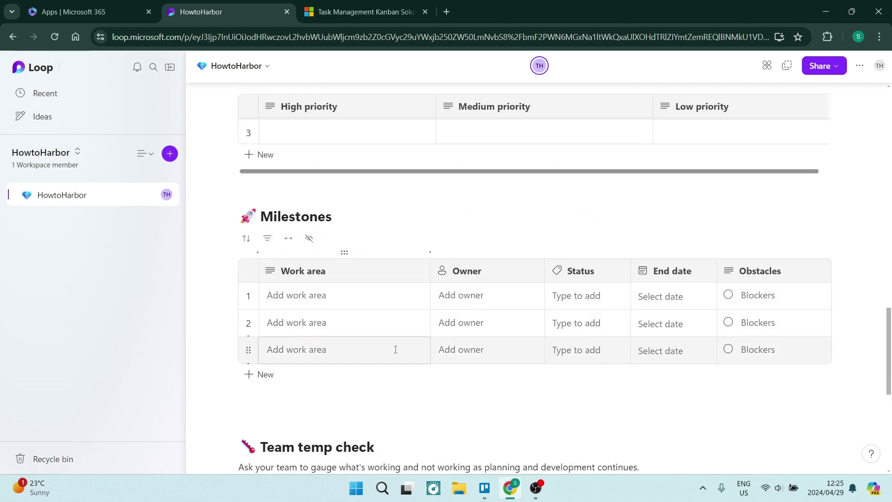
scroll(394, 349, "up", 1)
scroll(395, 349, "down", 1)
scroll(394, 349, "down", 7)
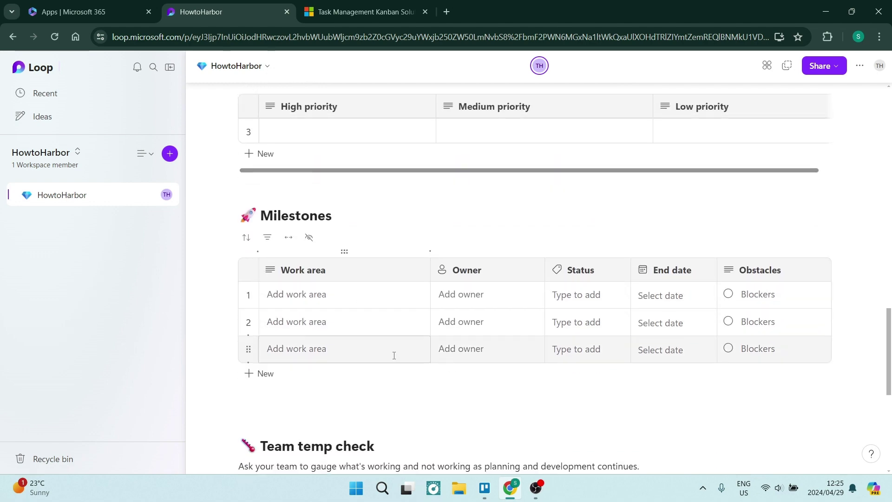
scroll(396, 340, "up", 20)
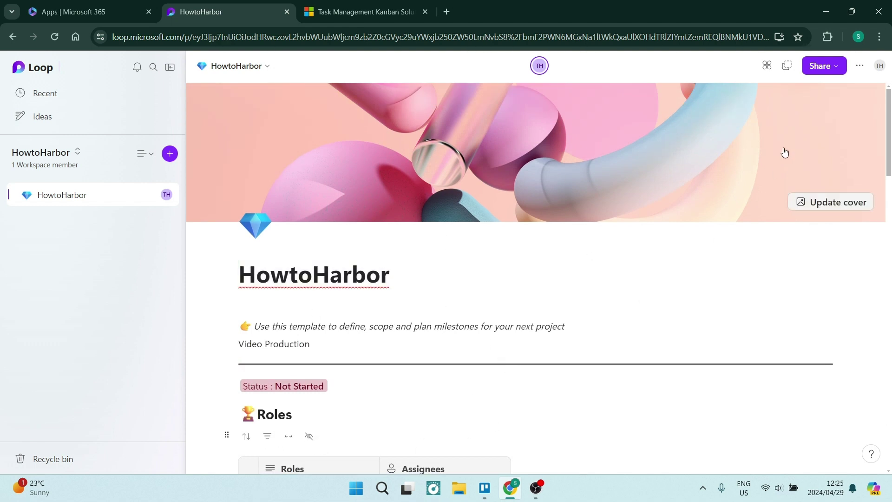
Open and close the page's Share options, leaving the HowtoHarbor page in view.
left_click(821, 67)
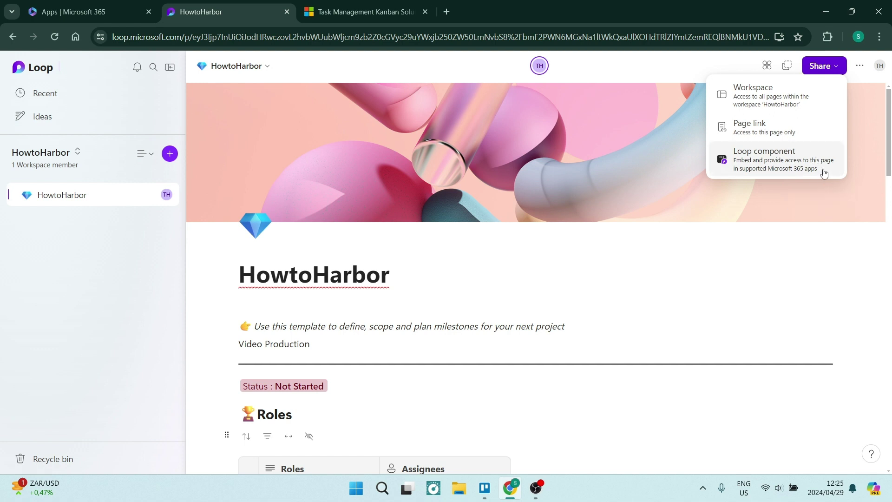
left_click(836, 66)
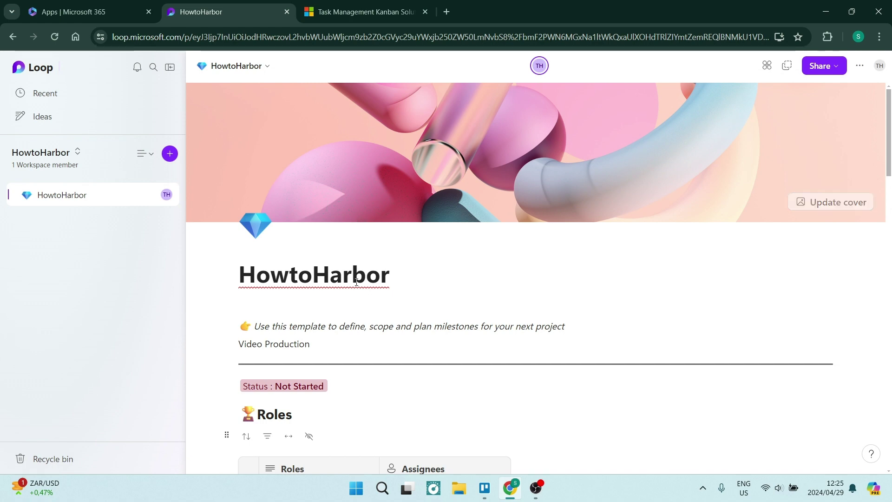
scroll(367, 283, "down", 1)
scroll(367, 283, "up", 1)
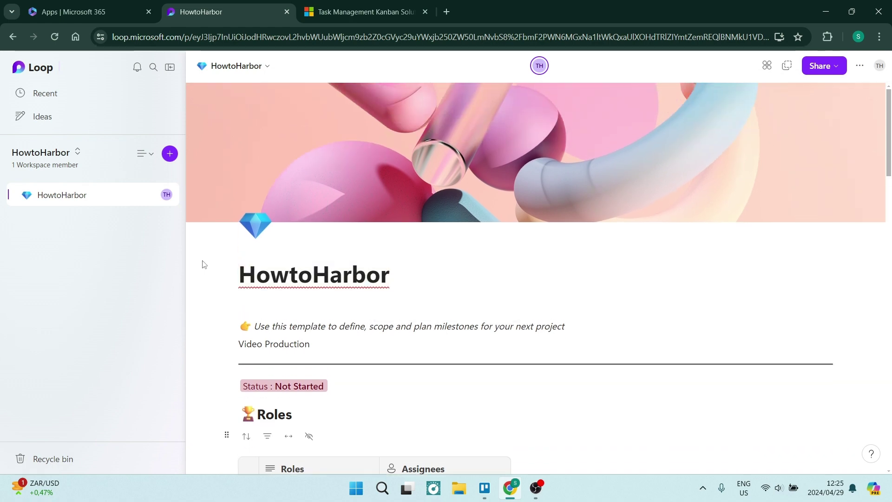
Add a new page to the HowtoHarbor workspace and fill it with the Team Decision template.
left_click(169, 156)
left_click(186, 174)
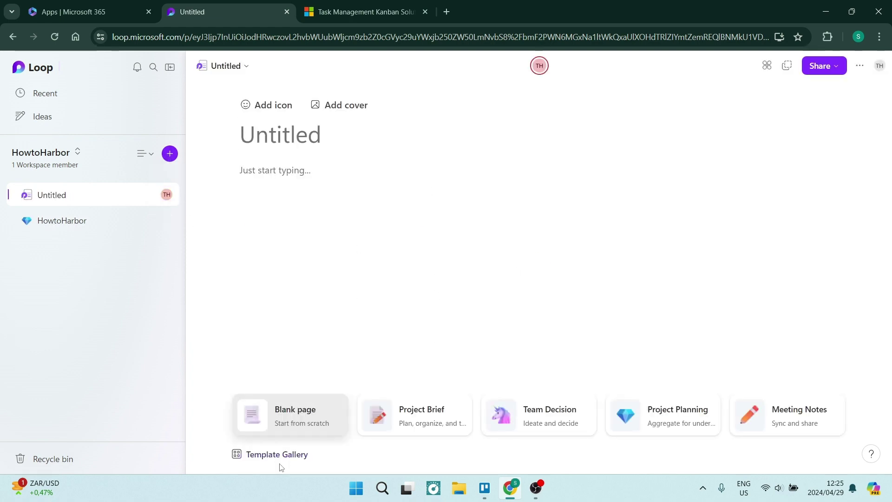
mouse_move(552, 423)
left_click(557, 422)
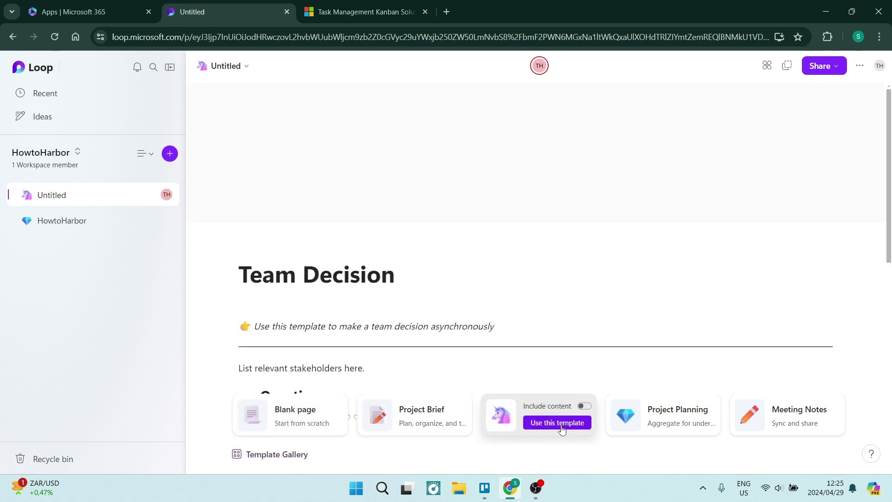
Use + New to add a fourth empty row to the Team Decision page's Compare ideas table.
scroll(428, 278, "down", 7)
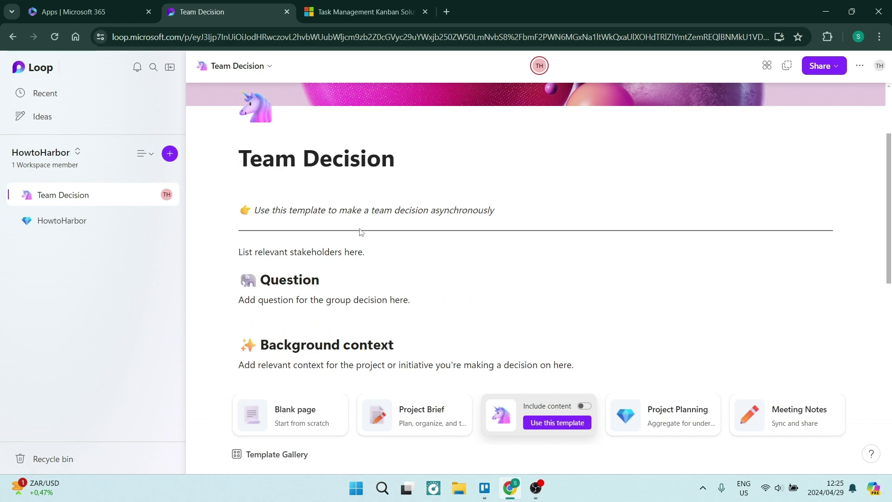
scroll(428, 263, "down", 5)
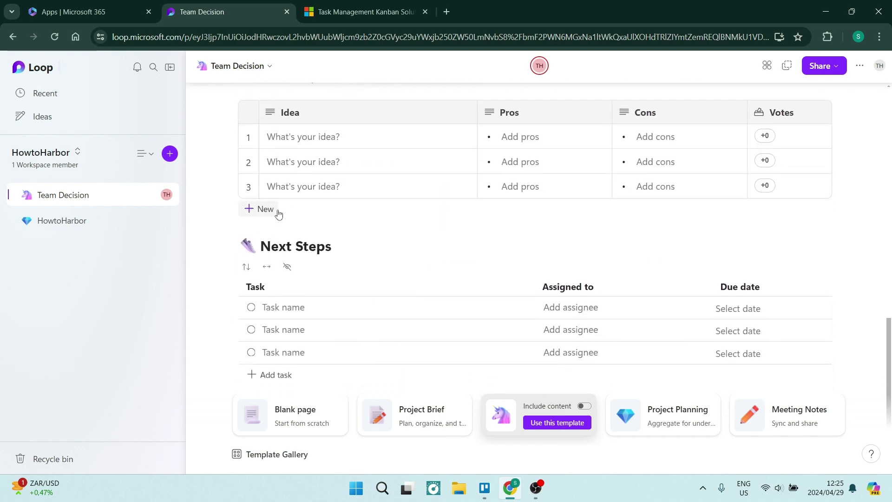
scroll(365, 259, "up", 1)
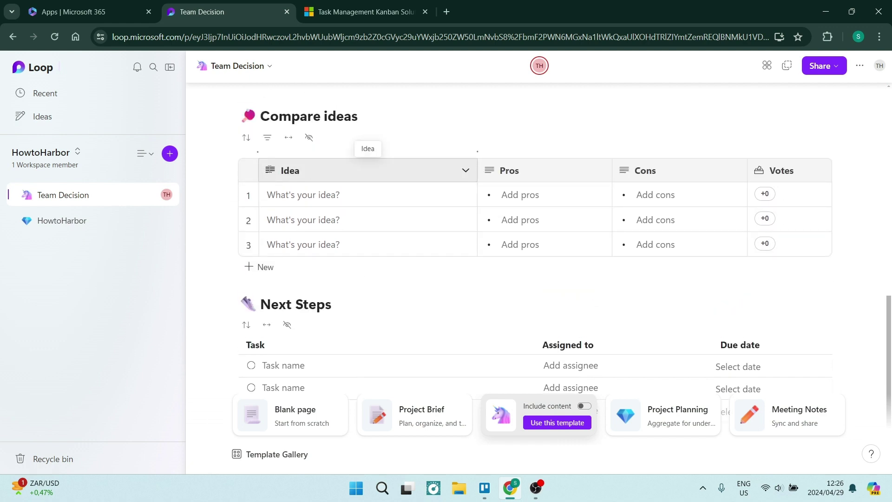
left_click(267, 269)
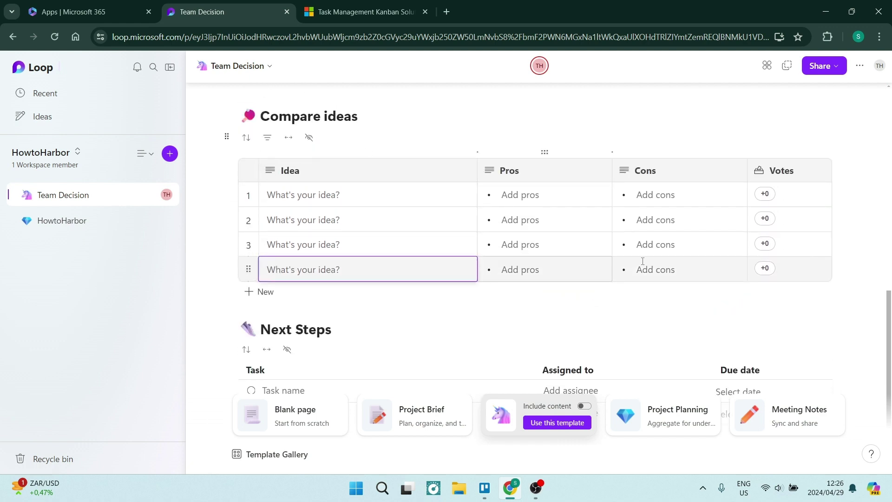
scroll(448, 306, "up", 10)
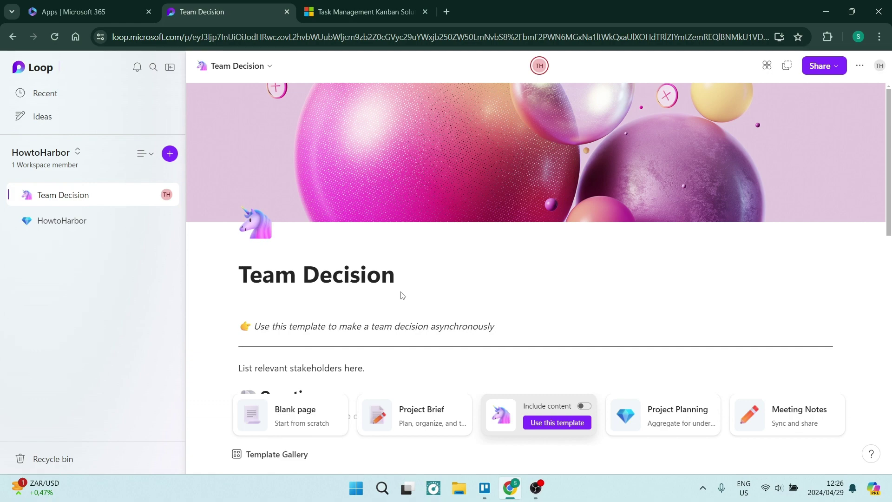
scroll(475, 342, "down", 1)
scroll(475, 341, "down", 6)
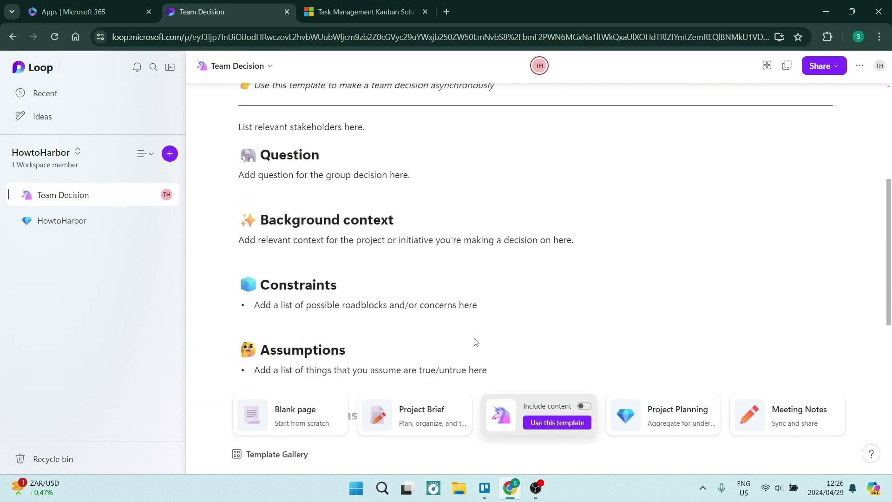